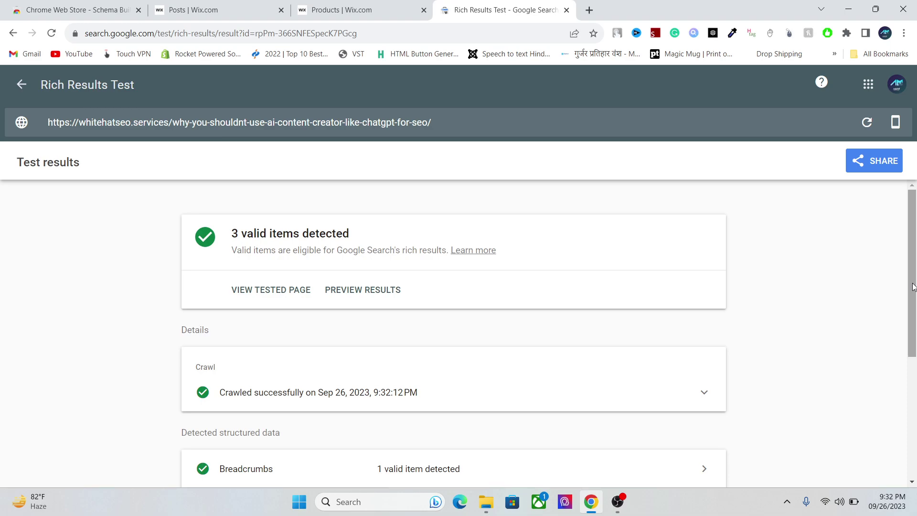
# Open the FAQ result's details, showing 1 valid Unnamed item that crawled successfully
pyautogui.scroll(-1, 913, 306)
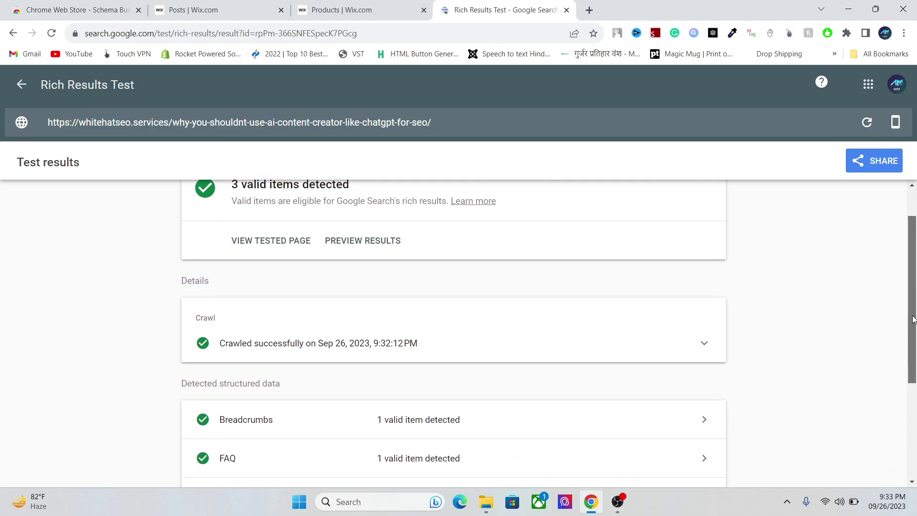
pyautogui.moveTo(913, 319); pyautogui.dragTo(914, 417)
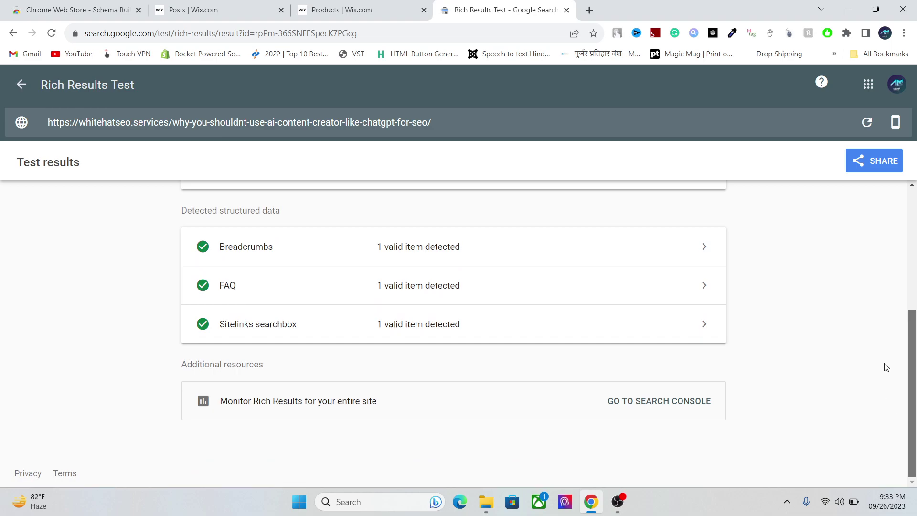
pyautogui.scroll(1, 892, 368)
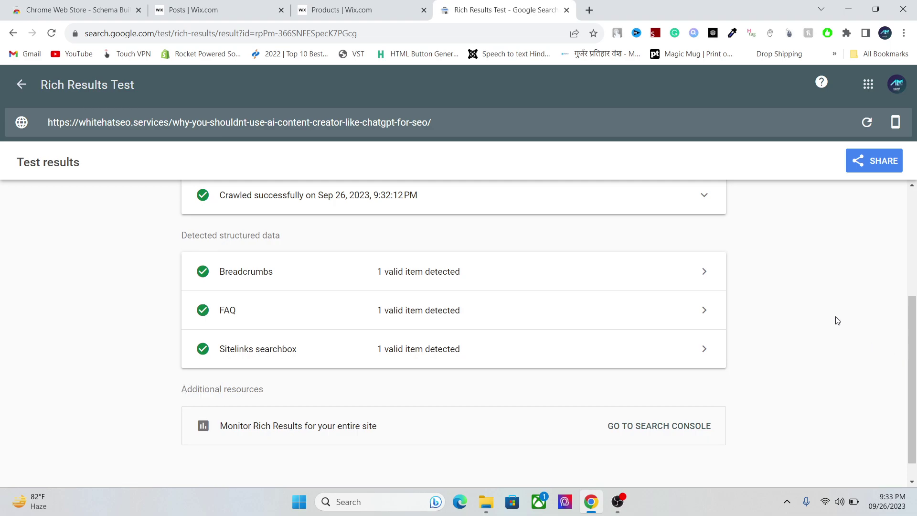
pyautogui.moveTo(915, 352); pyautogui.dragTo(915, 327)
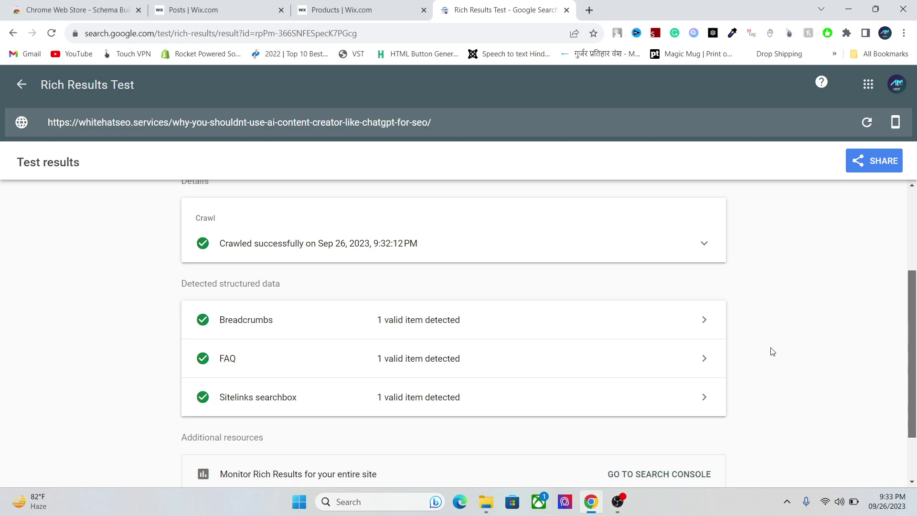
pyautogui.scroll(3, 915, 201)
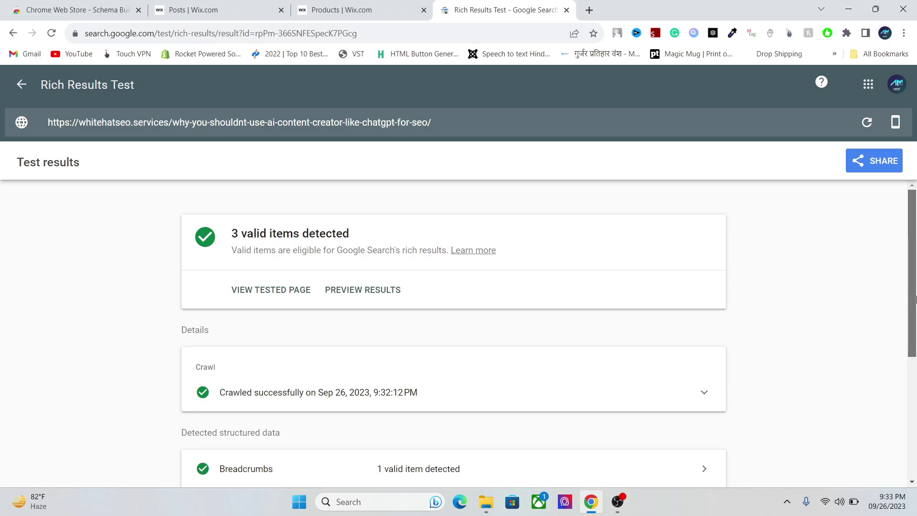
pyautogui.scroll(-4, 902, 358)
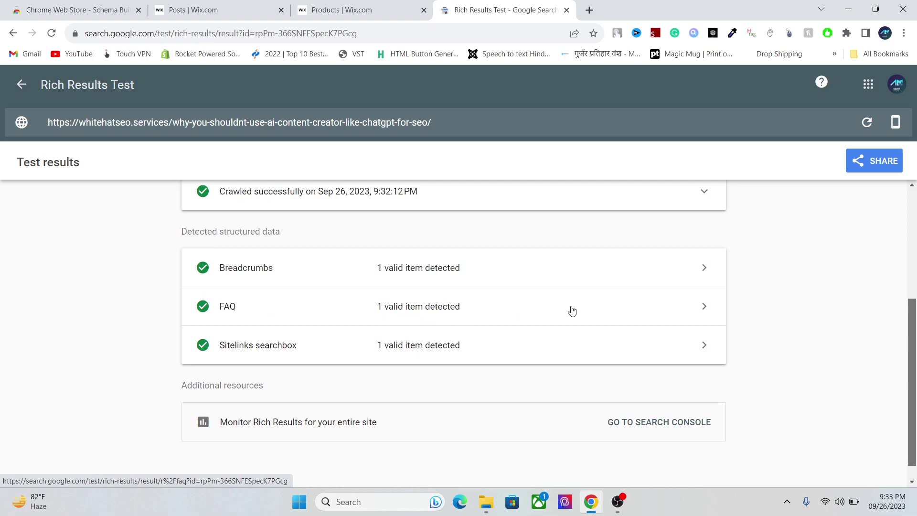
pyautogui.click(701, 317)
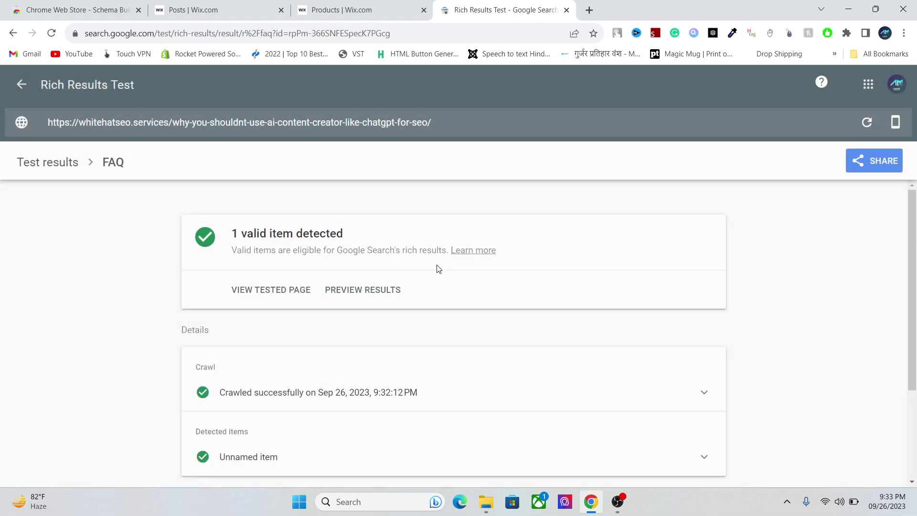
pyautogui.scroll(-3, 896, 330)
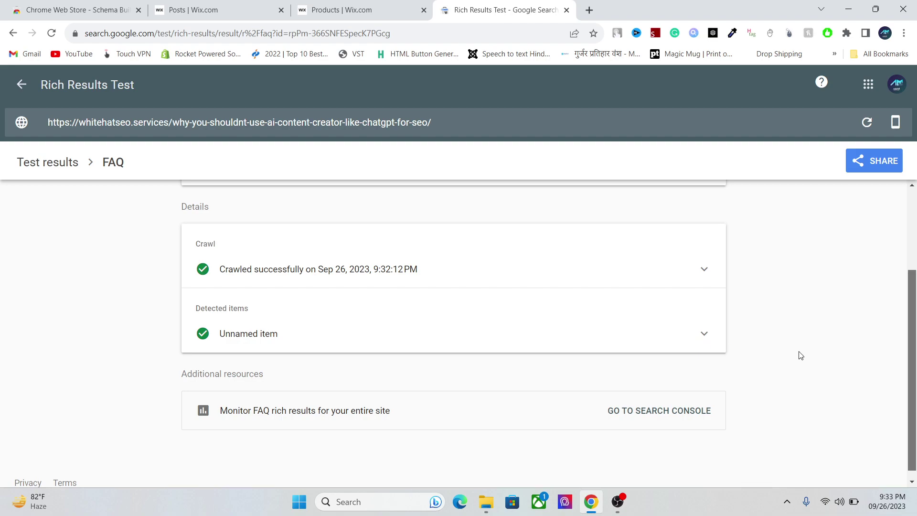
pyautogui.moveTo(912, 347); pyautogui.dragTo(913, 264)
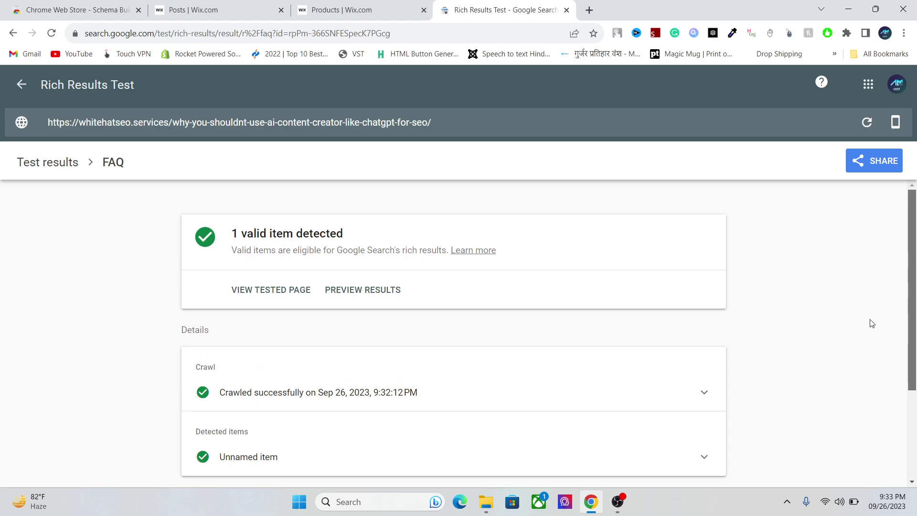
# Return to the Felt Upright Piano for Kontakt product in Wix and scroll to its SEO section
pyautogui.click(389, 6)
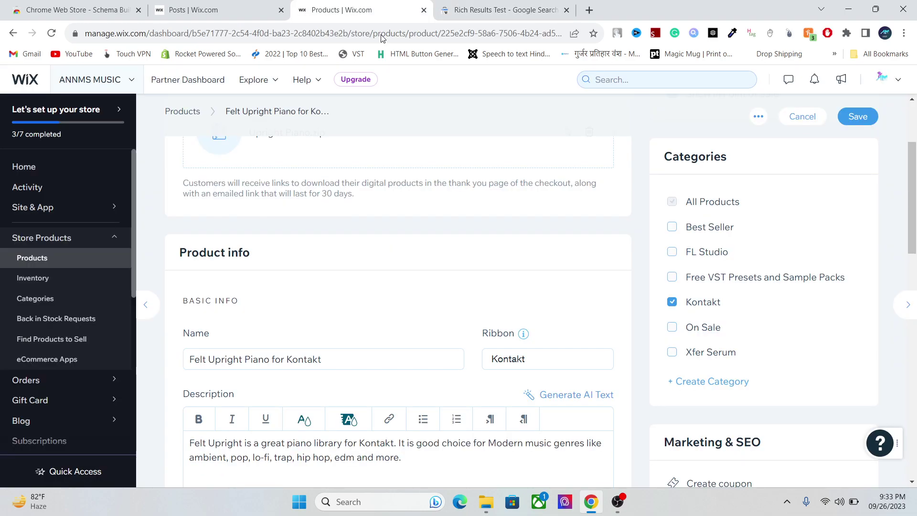
pyautogui.scroll(-1, 911, 253)
pyautogui.moveTo(911, 244); pyautogui.dragTo(915, 204)
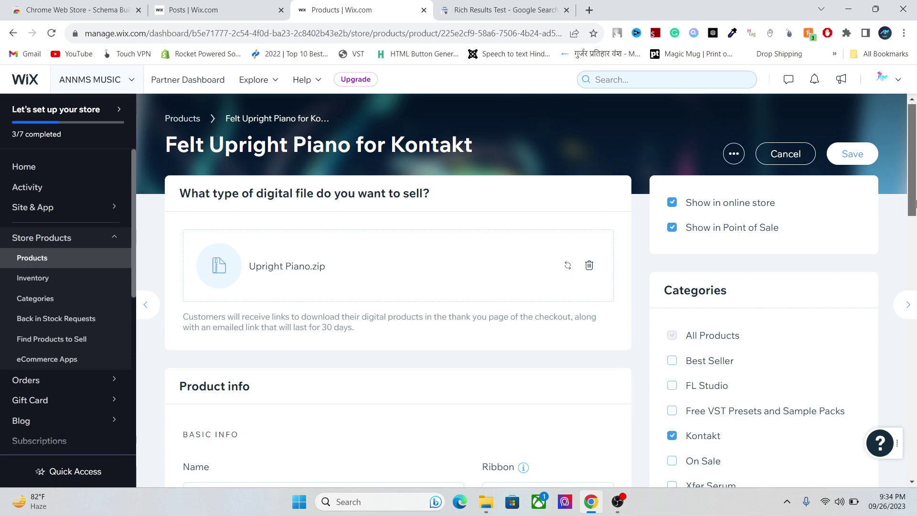
pyautogui.scroll(-4, 915, 205)
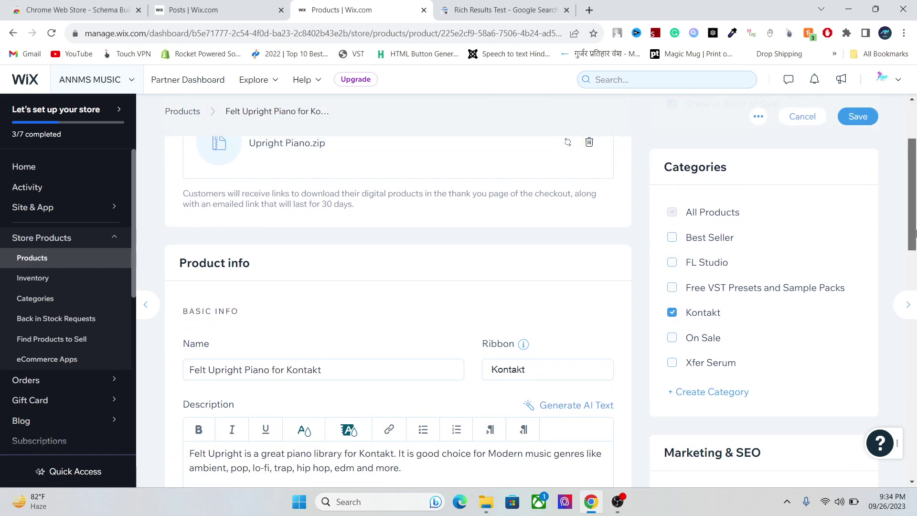
pyautogui.scroll(4, 915, 205)
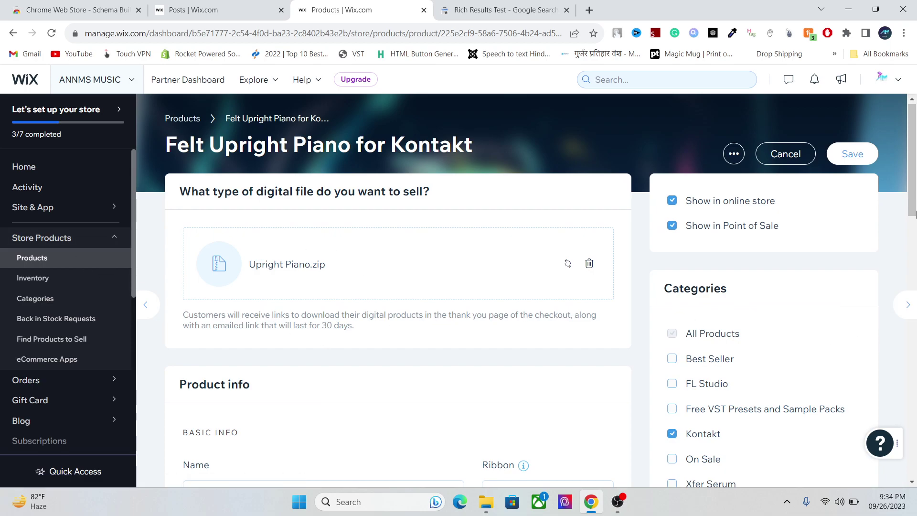
pyautogui.scroll(-6, 876, 342)
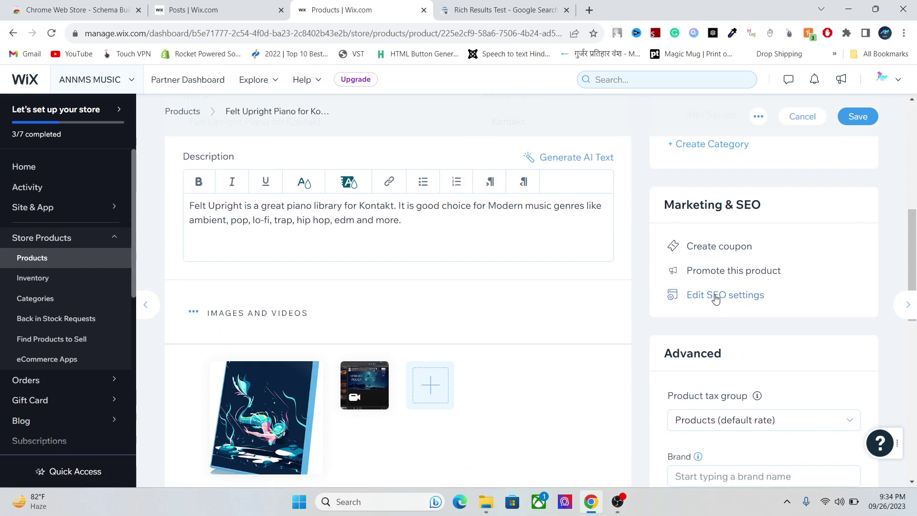
# Review the product's Advanced > Structured data markup SEO settings, then go back to Basics
pyautogui.click(715, 296)
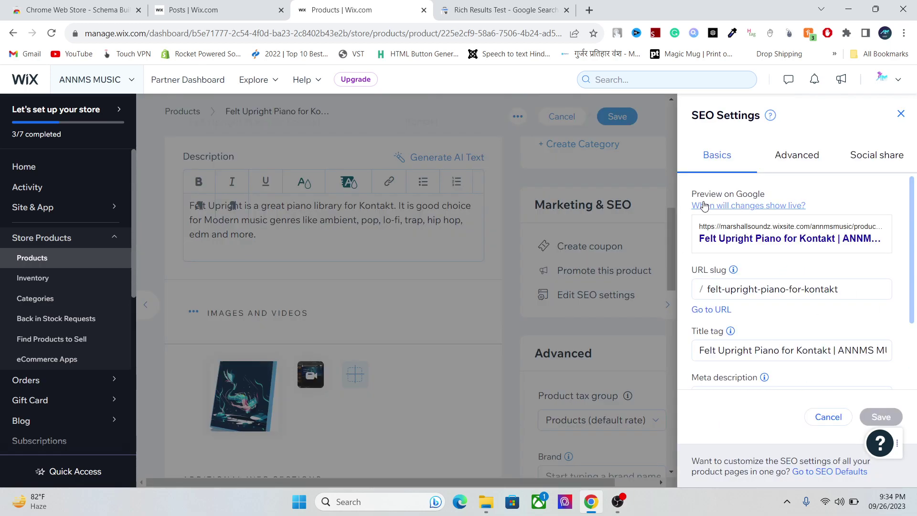
pyautogui.click(812, 154)
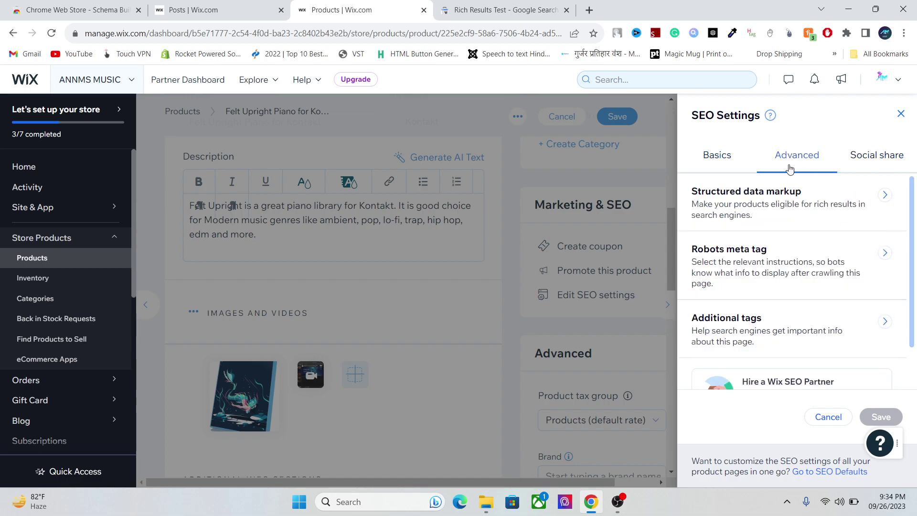
pyautogui.click(884, 195)
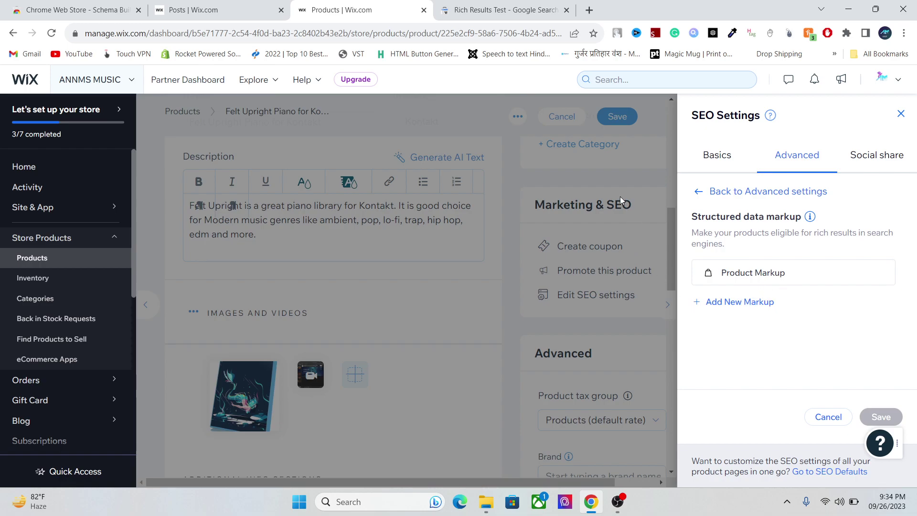
pyautogui.click(722, 162)
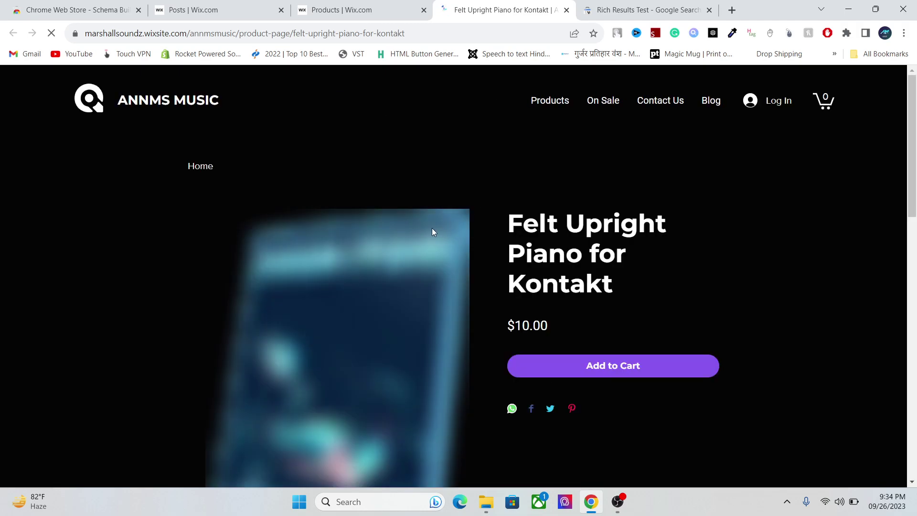
# Confirm Schema Builder for Structured Data is installed in the Web Store, then return to the piano page
pyautogui.click(52, 6)
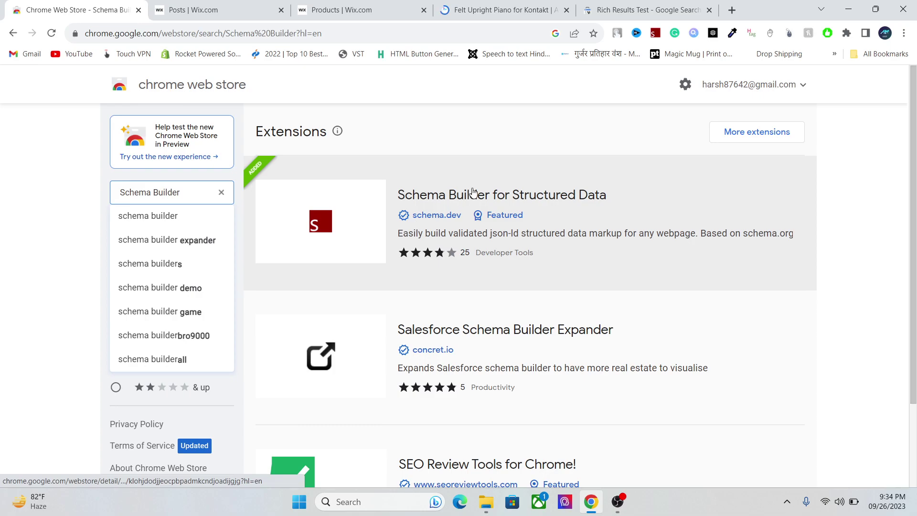
pyautogui.click(496, 201)
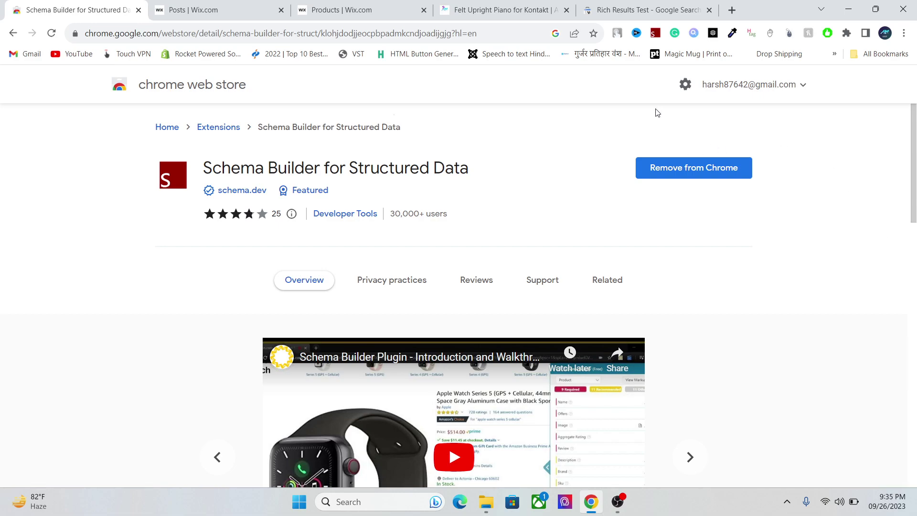
pyautogui.click(341, 10)
pyautogui.click(499, 9)
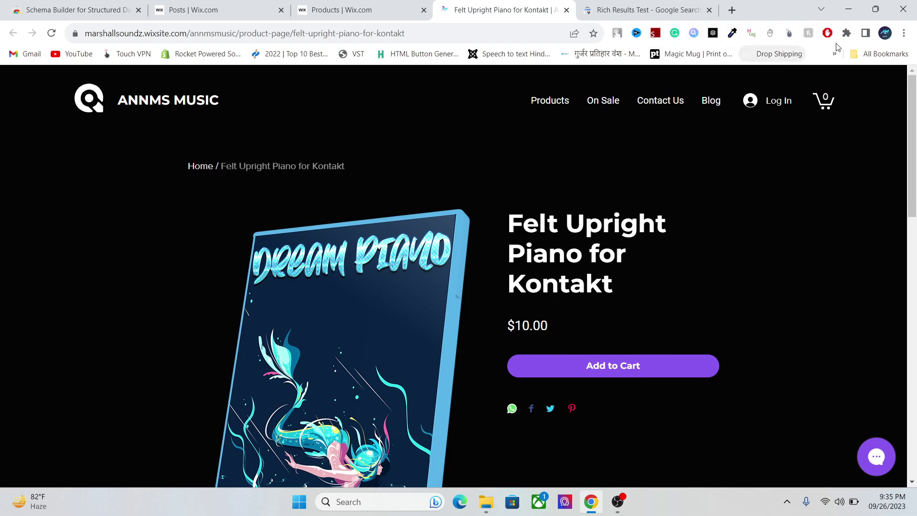
# Re-pin Schema Builder in the Extensions menu and open its panel, which detects a Product schema
pyautogui.click(846, 33)
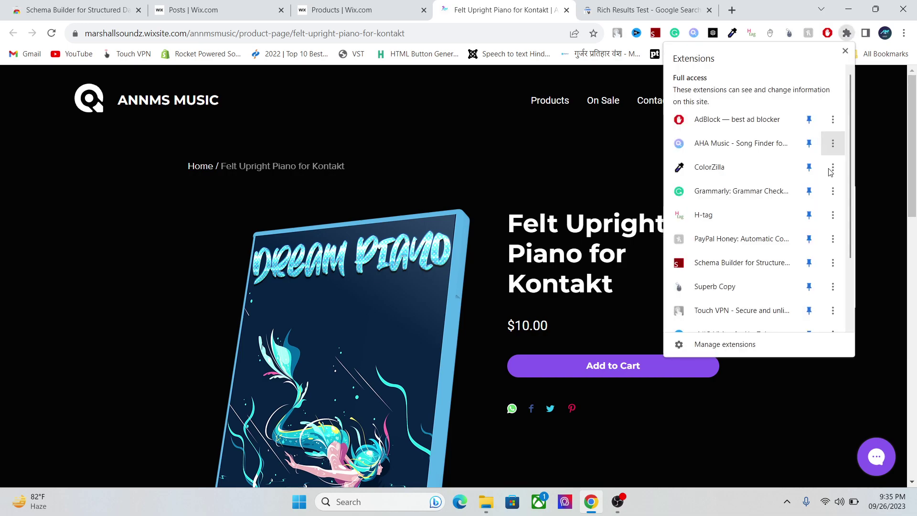
pyautogui.click(813, 270)
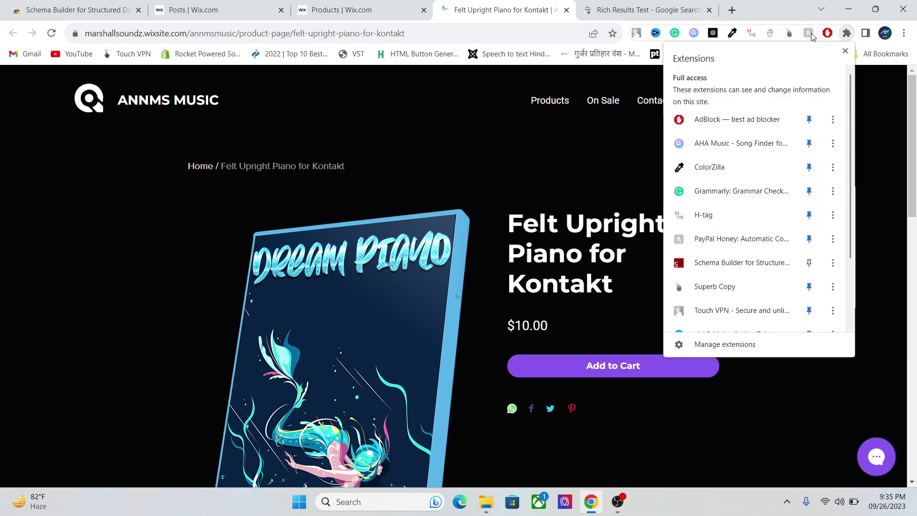
pyautogui.click(810, 263)
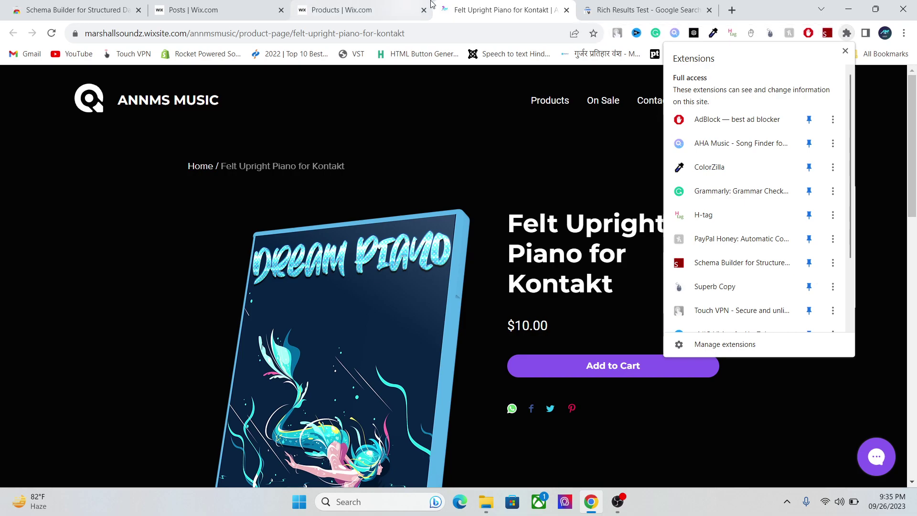
pyautogui.click(659, 124)
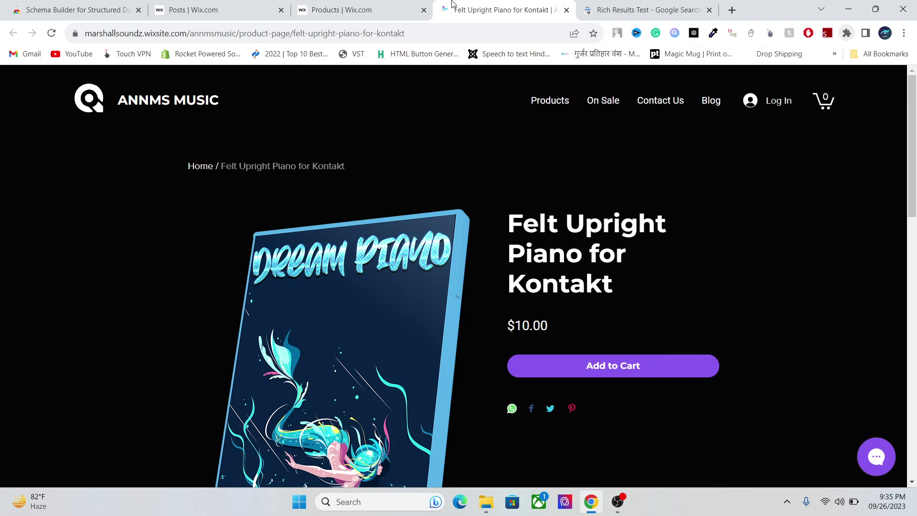
pyautogui.click(826, 33)
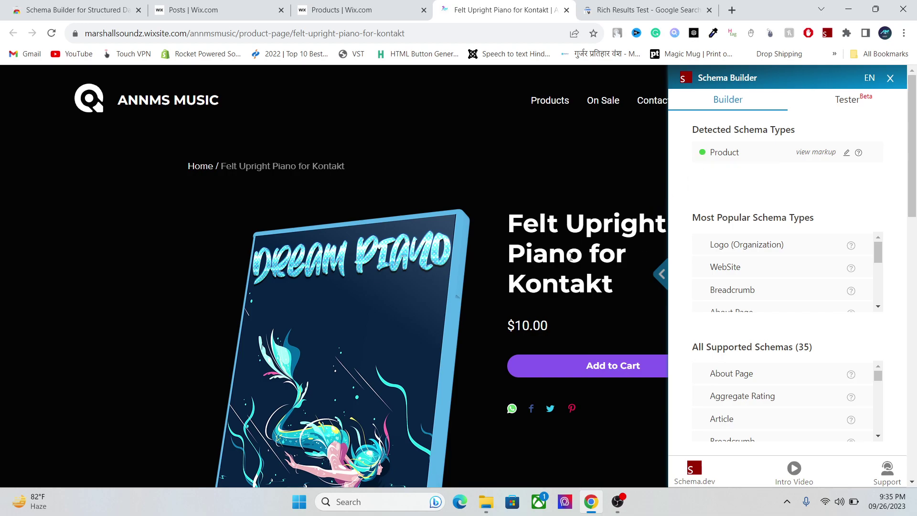
# Open the detected Product schema, expand Review and Image, and set Image's value type to URL
pyautogui.click(722, 152)
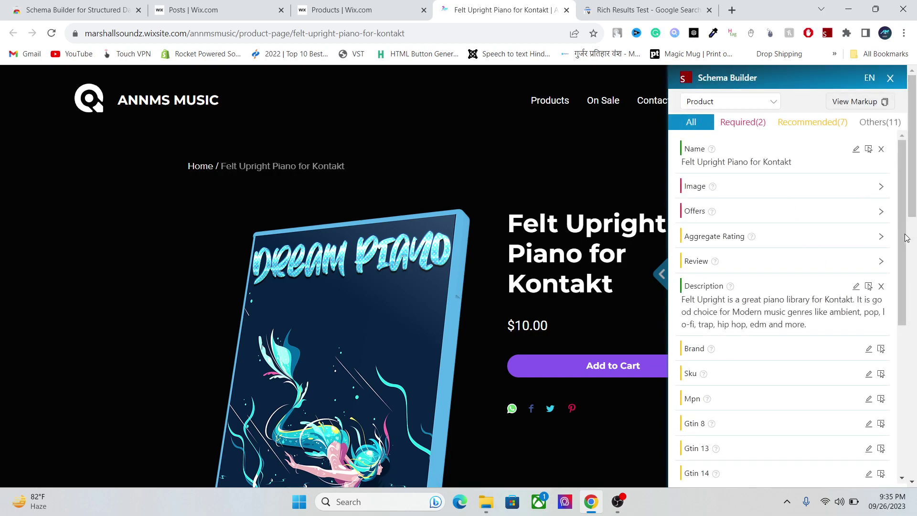
pyautogui.moveTo(904, 244); pyautogui.dragTo(884, 230)
pyautogui.click(879, 261)
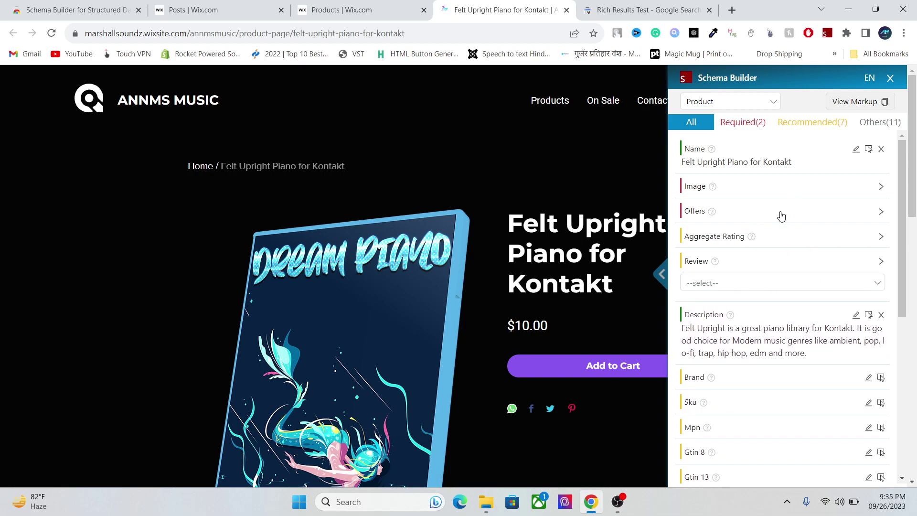
pyautogui.click(791, 196)
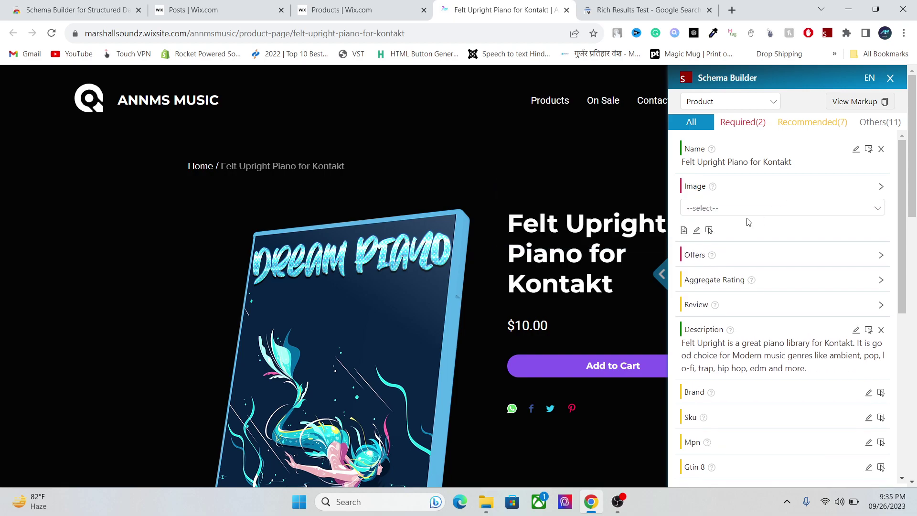
pyautogui.click(748, 211)
pyautogui.click(723, 231)
pyautogui.click(697, 231)
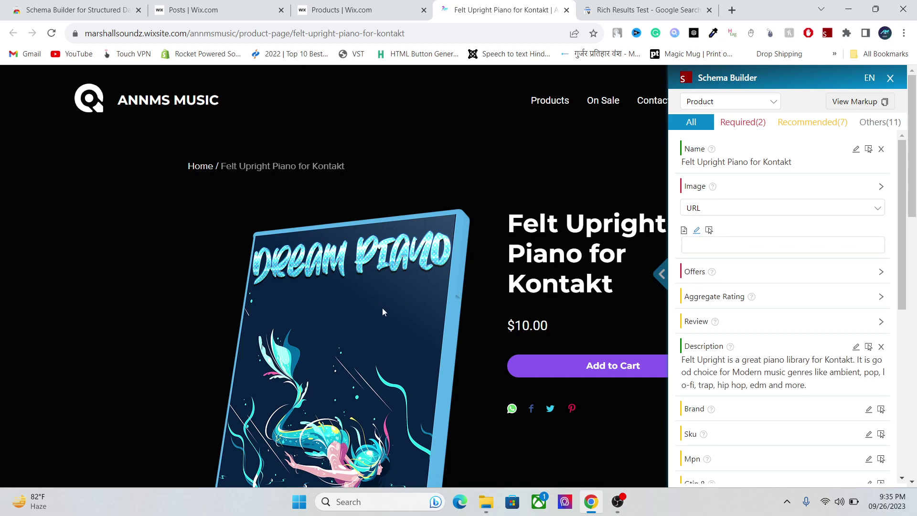
# Expand Offers and scroll the Product property list down to Model
pyautogui.click(786, 274)
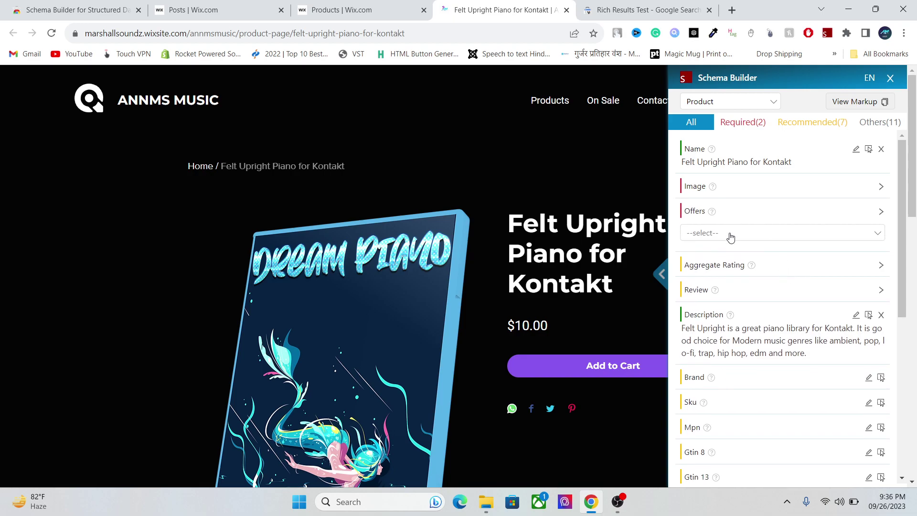
pyautogui.click(730, 233)
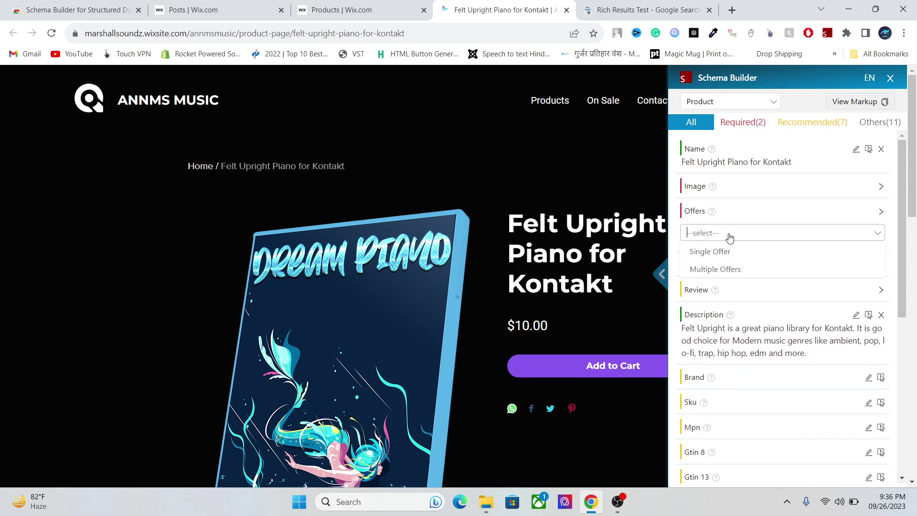
pyautogui.moveTo(902, 223); pyautogui.dragTo(694, 296)
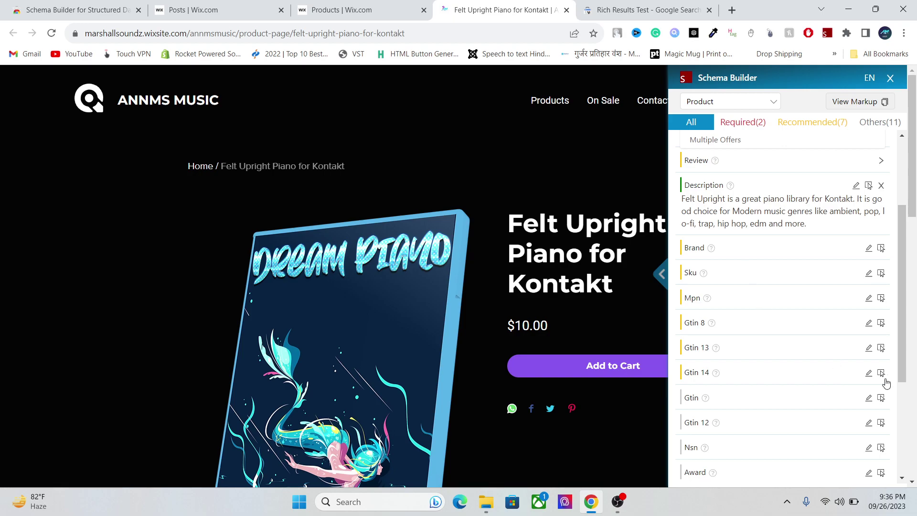
pyautogui.moveTo(902, 378); pyautogui.dragTo(881, 457)
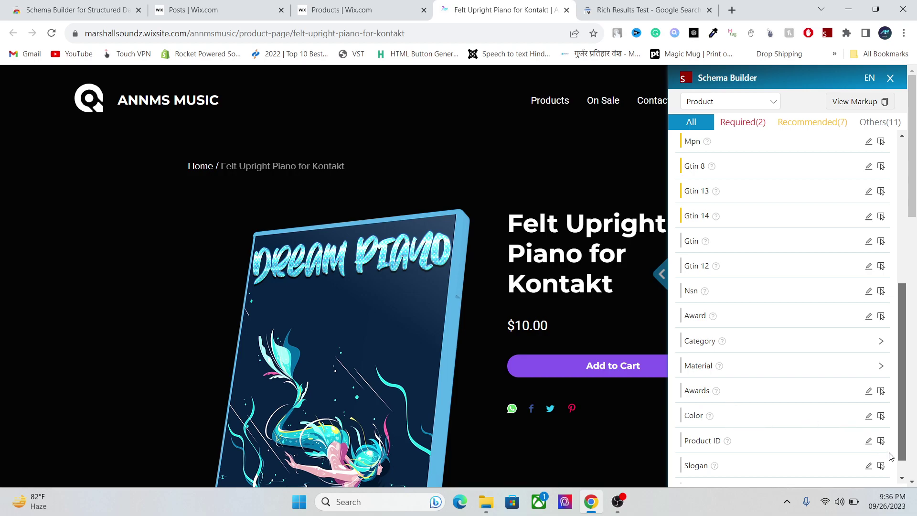
pyautogui.click(902, 470)
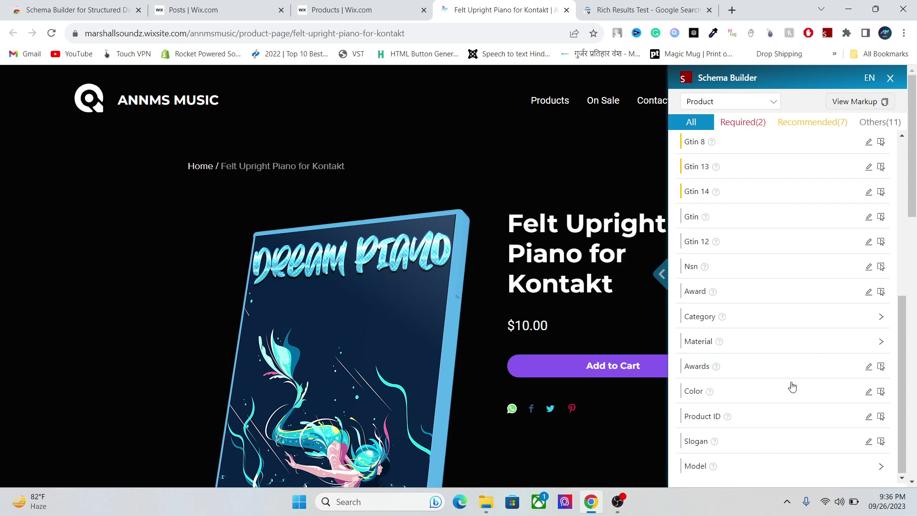
# Copy the Product JSON-LD from View Markup and switch back to the piano's Wix SEO Settings
pyautogui.click(856, 102)
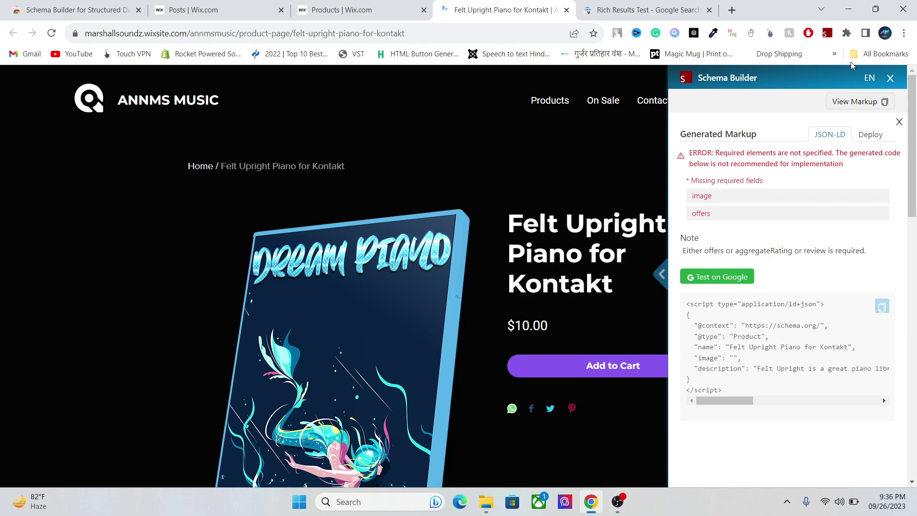
pyautogui.click(838, 102)
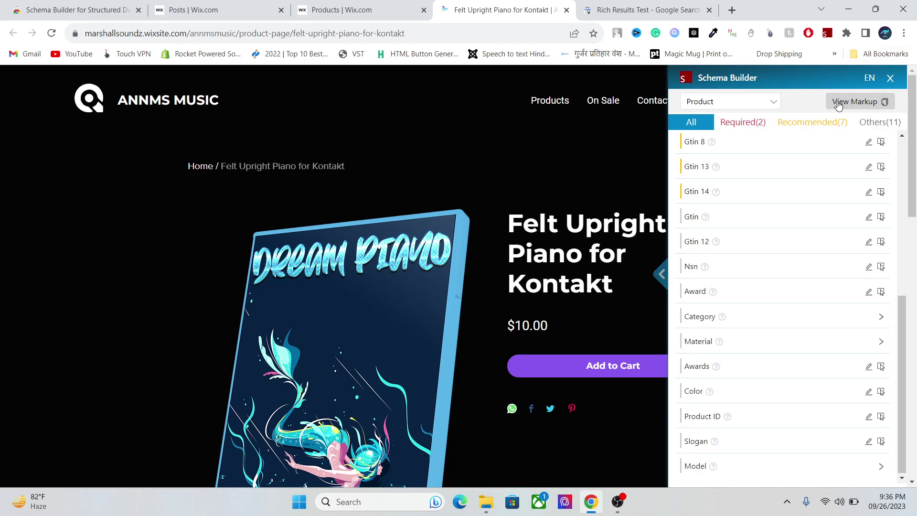
pyautogui.click(868, 102)
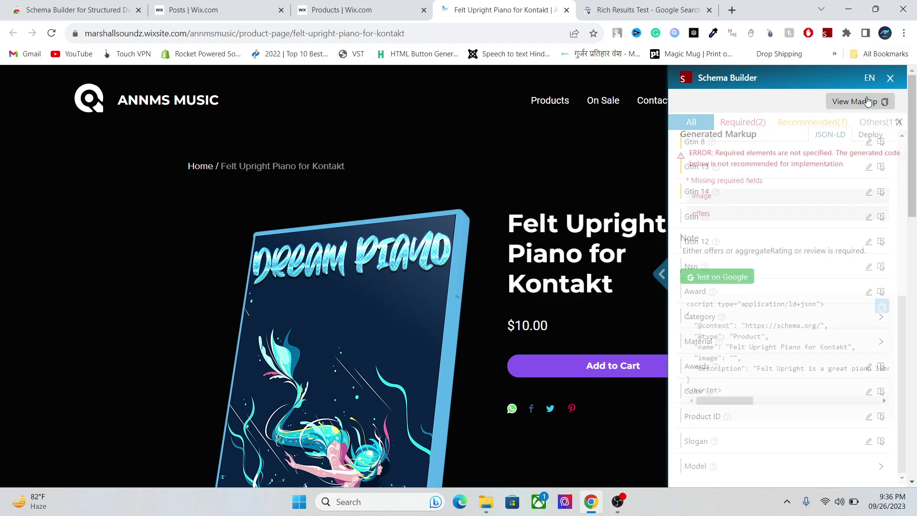
pyautogui.moveTo(688, 308); pyautogui.dragTo(721, 406)
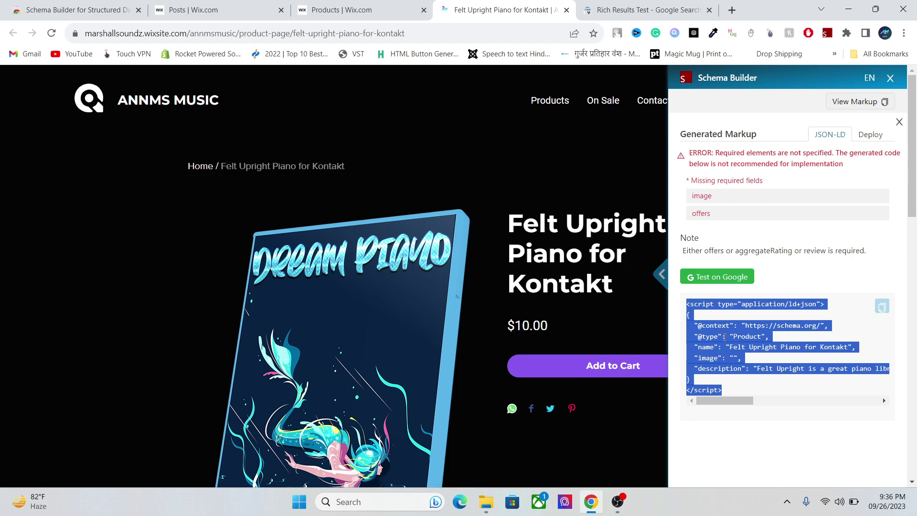
pyautogui.rightClick(724, 337)
pyautogui.click(609, 218)
pyautogui.click(342, 9)
pyautogui.moveTo(731, 331)
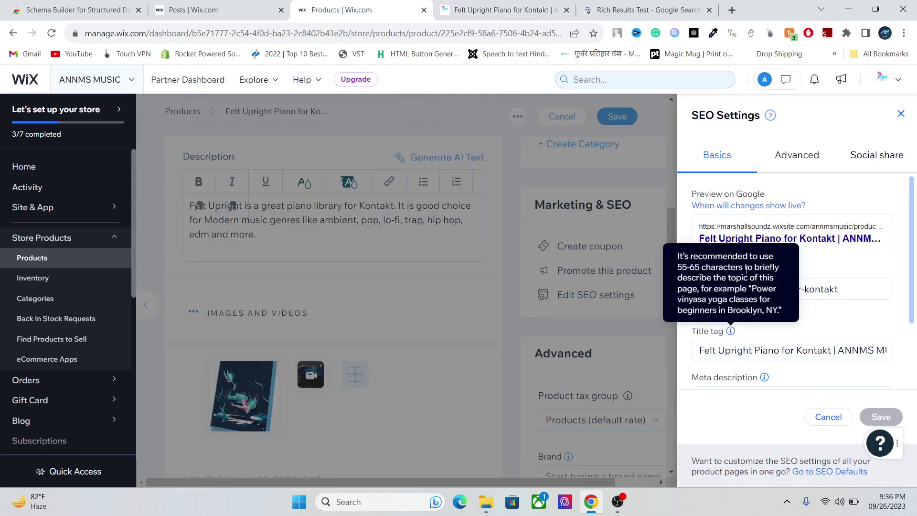
# Paste the copied JSON-LD as a new structured data markup, then return to the live product page
pyautogui.click(792, 152)
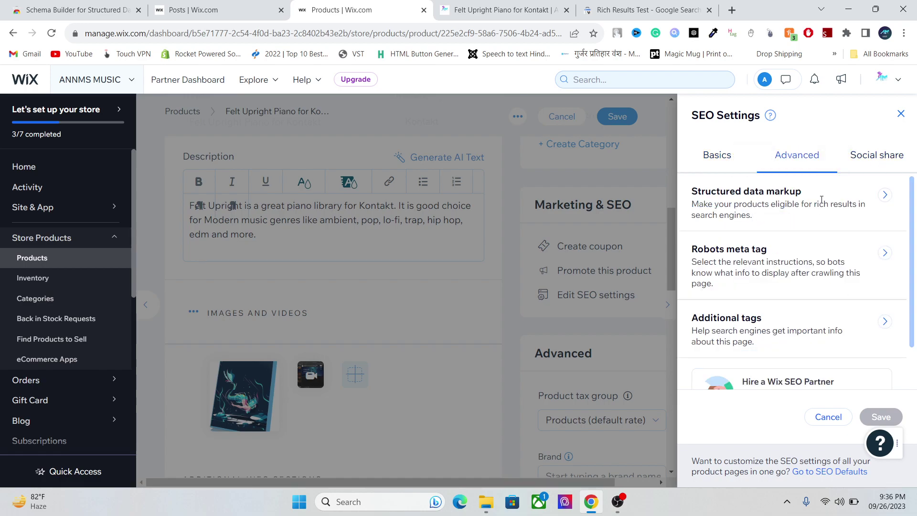
pyautogui.click(884, 195)
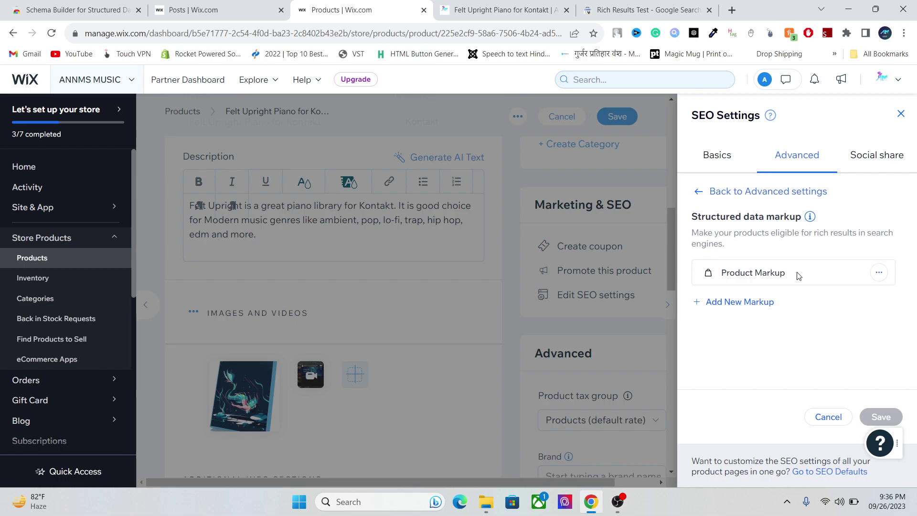
pyautogui.click(745, 303)
pyautogui.click(430, 246)
pyautogui.hotkey('ctrl', 'v')
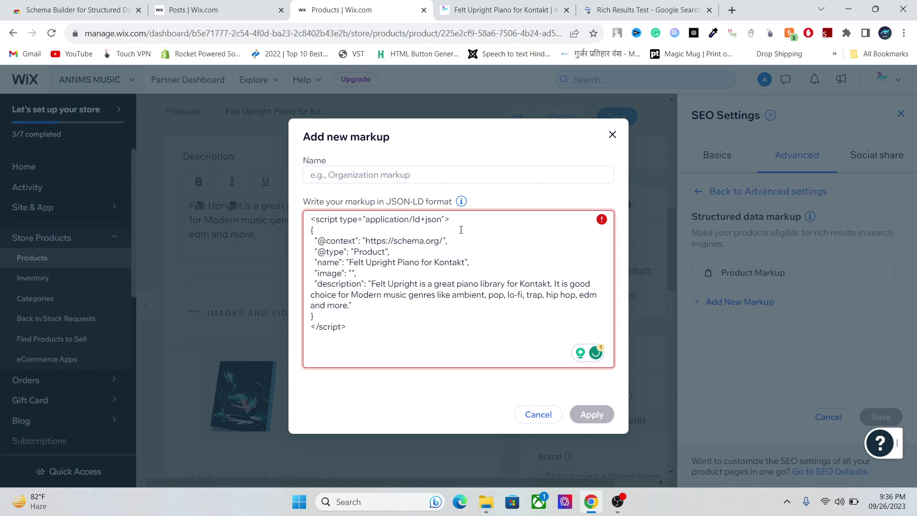
pyautogui.click(612, 135)
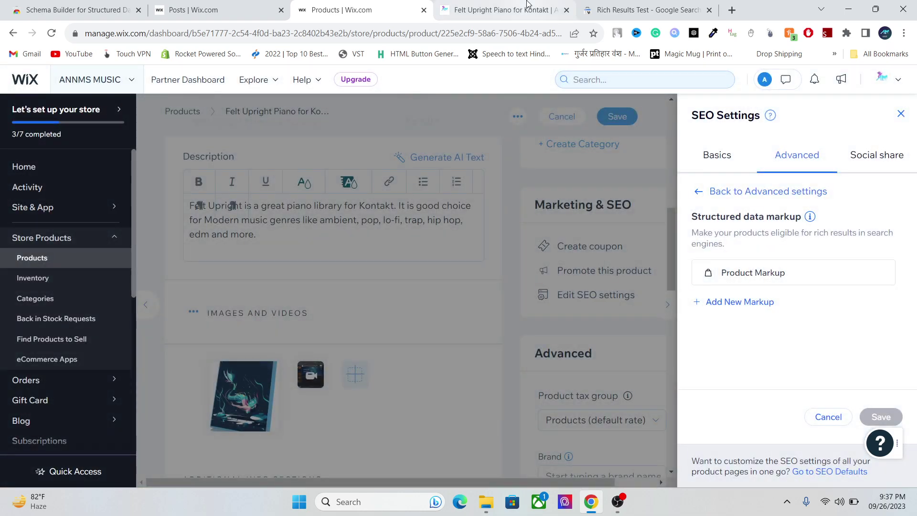
pyautogui.click(506, 10)
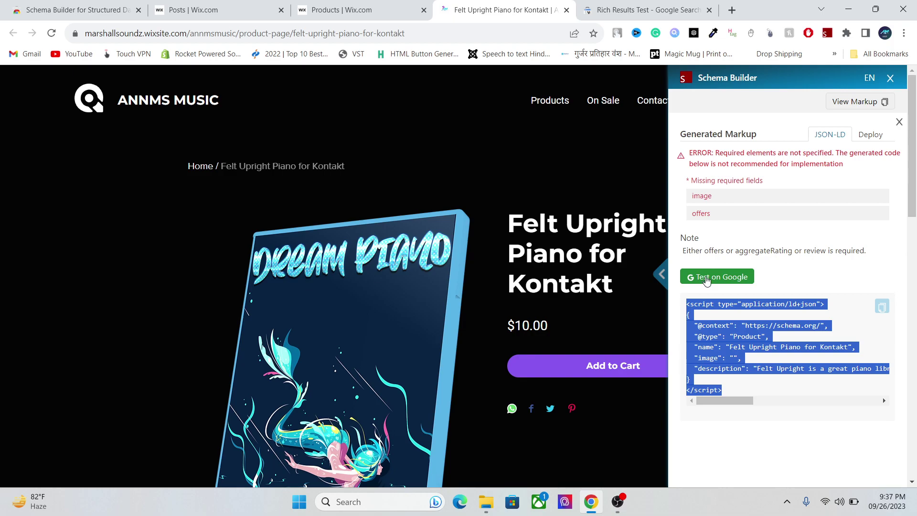
# Test the generated markup on Google, view the results, then start a new Code test
pyautogui.click(707, 280)
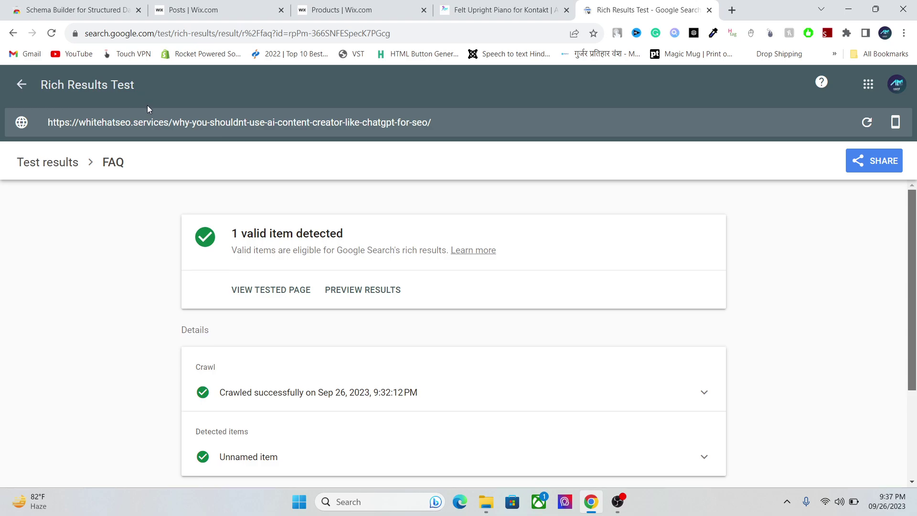
pyautogui.click(27, 163)
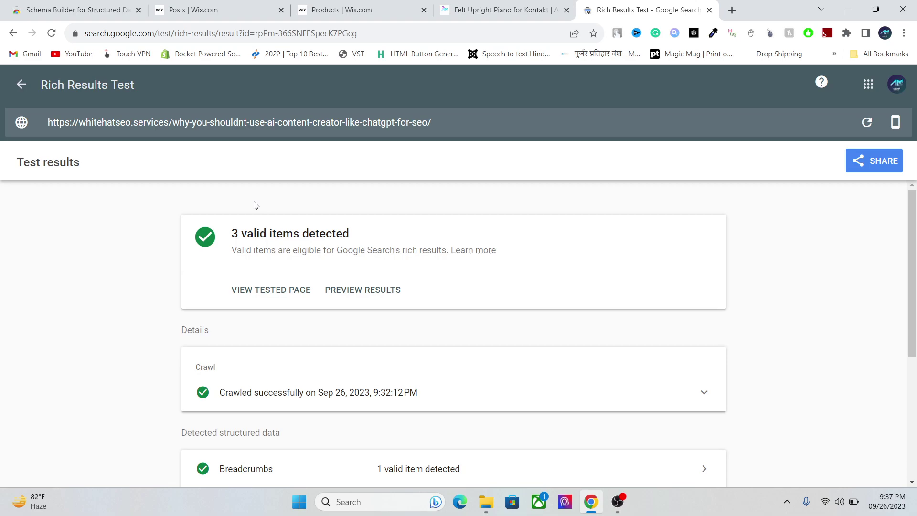
pyautogui.click(24, 86)
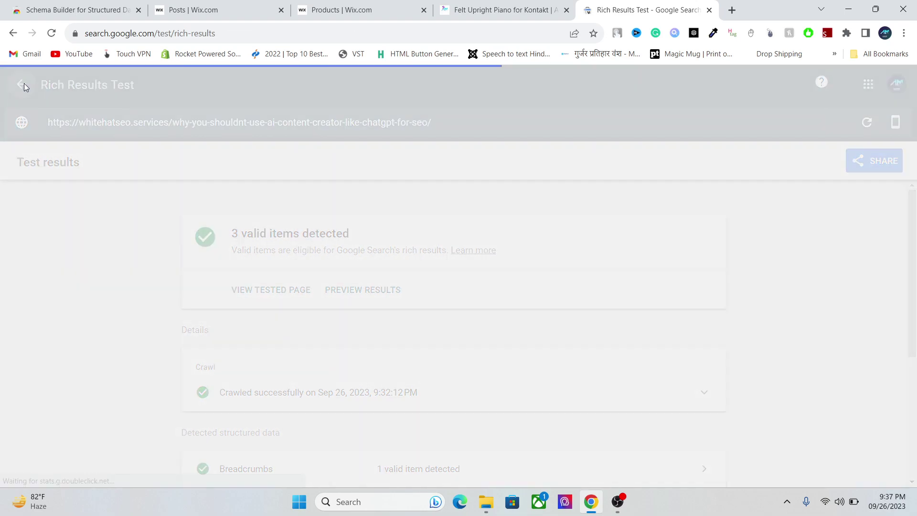
pyautogui.click(349, 243)
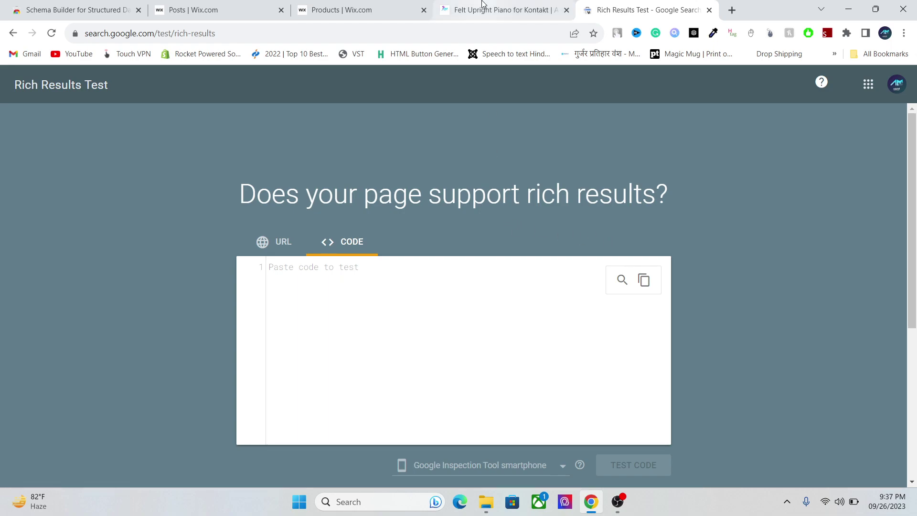
# Open the GPS dog fence post's SEO > Advanced > Structured data markup, listing Article (Blog Posting) Markup
pyautogui.click(247, 6)
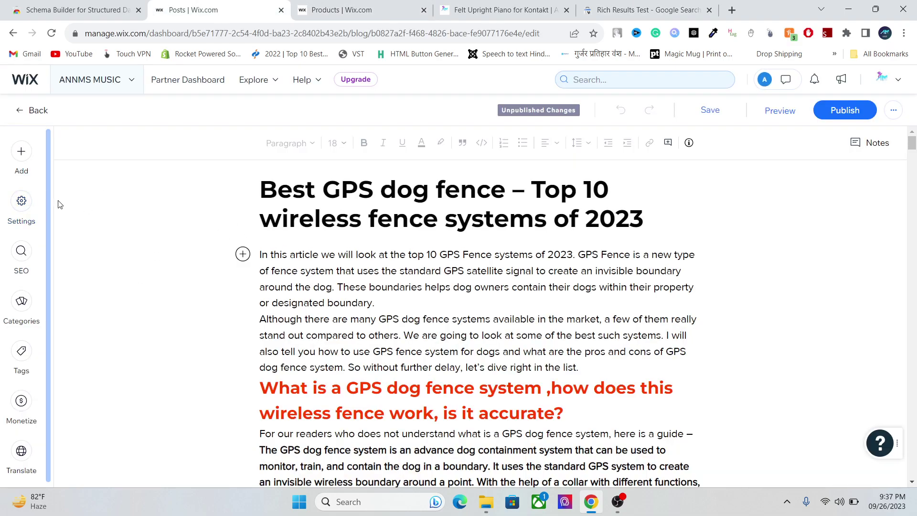
pyautogui.click(21, 201)
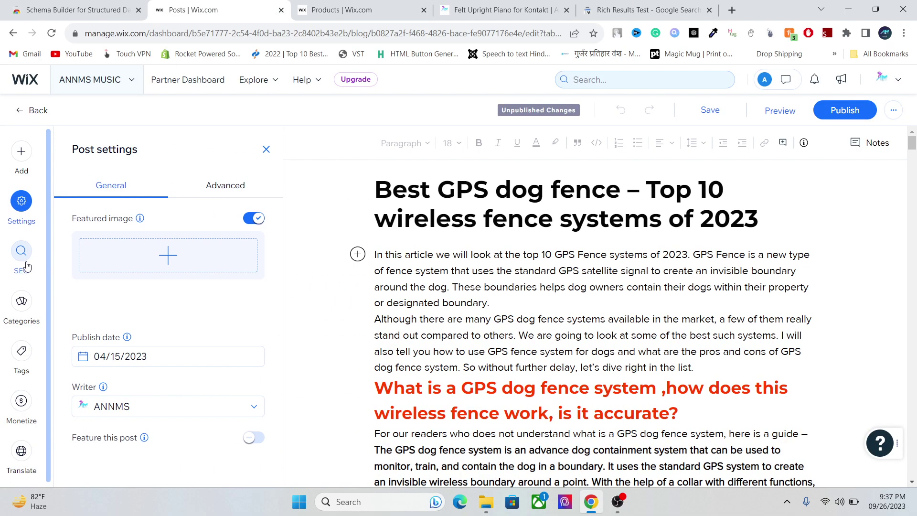
pyautogui.click(26, 266)
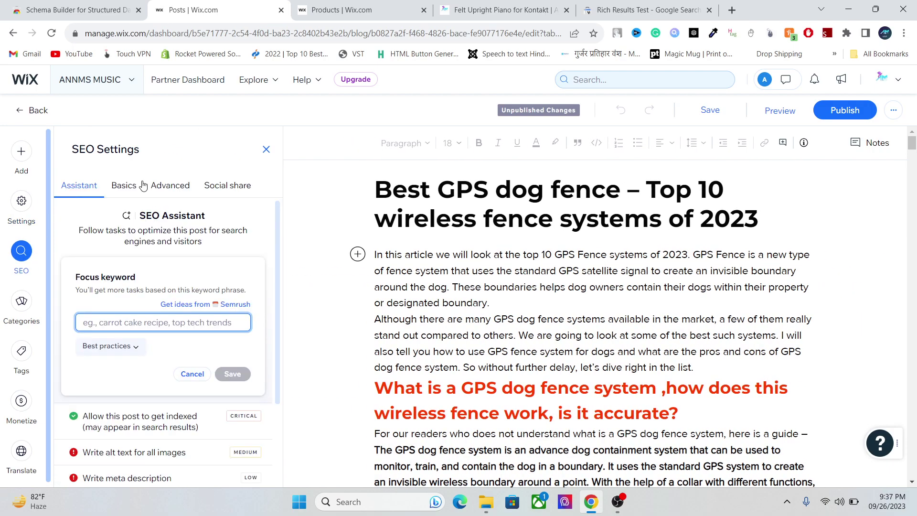
pyautogui.click(171, 188)
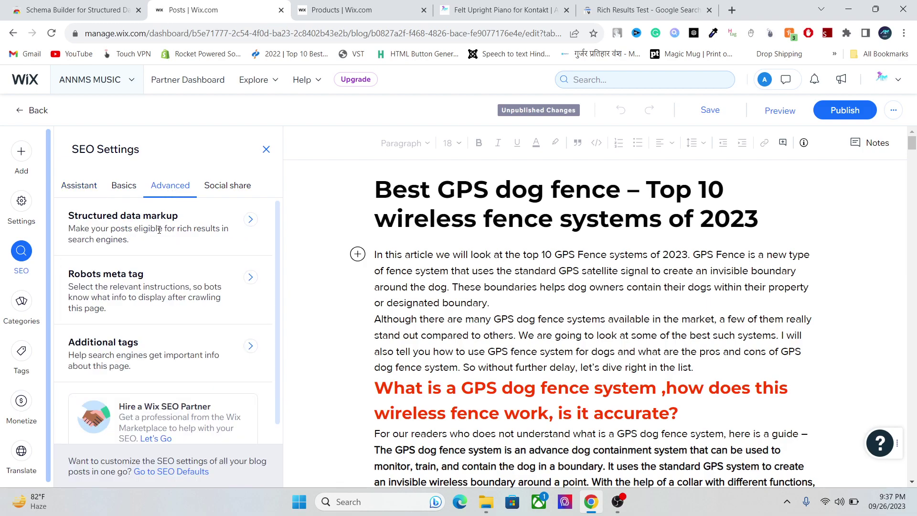
pyautogui.click(250, 220)
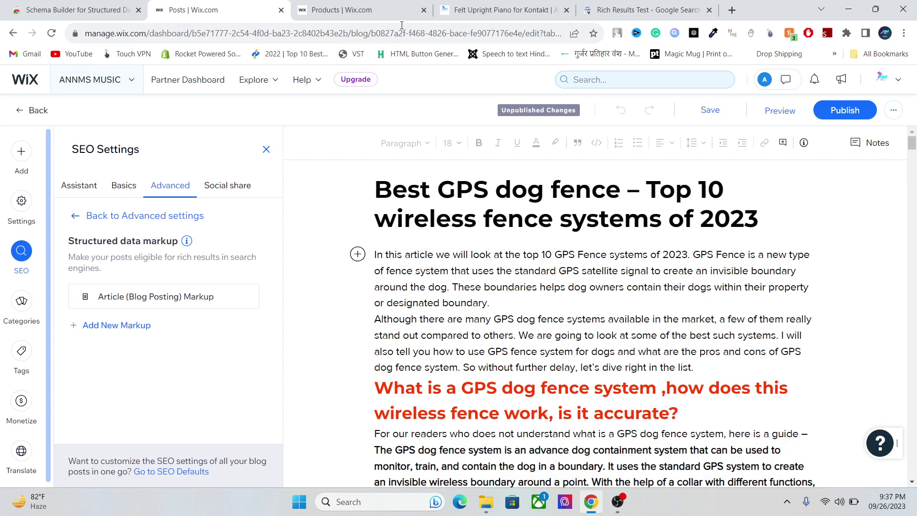
pyautogui.moveTo(109, 303)
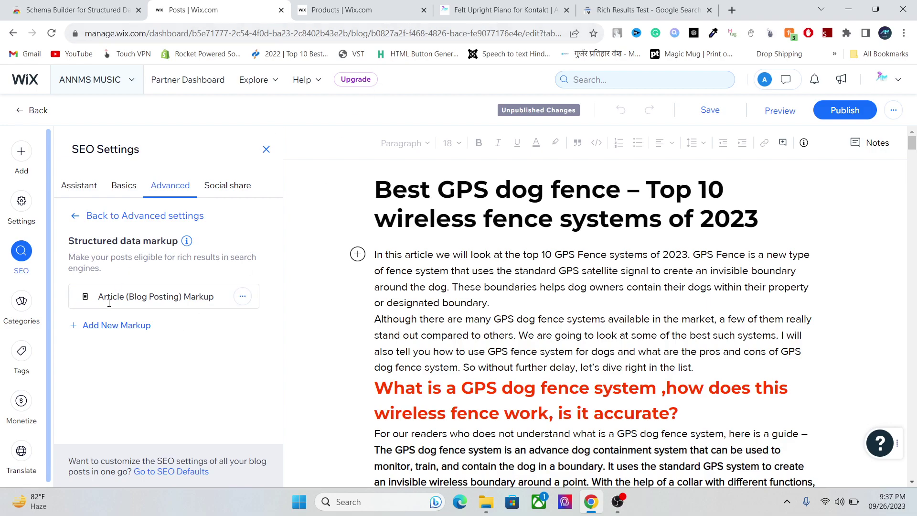
pyautogui.click(392, 6)
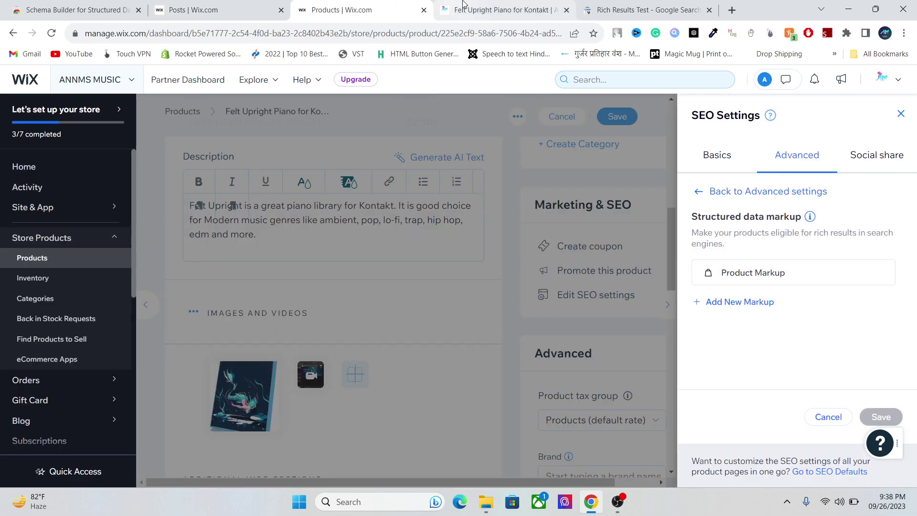
pyautogui.click(268, 12)
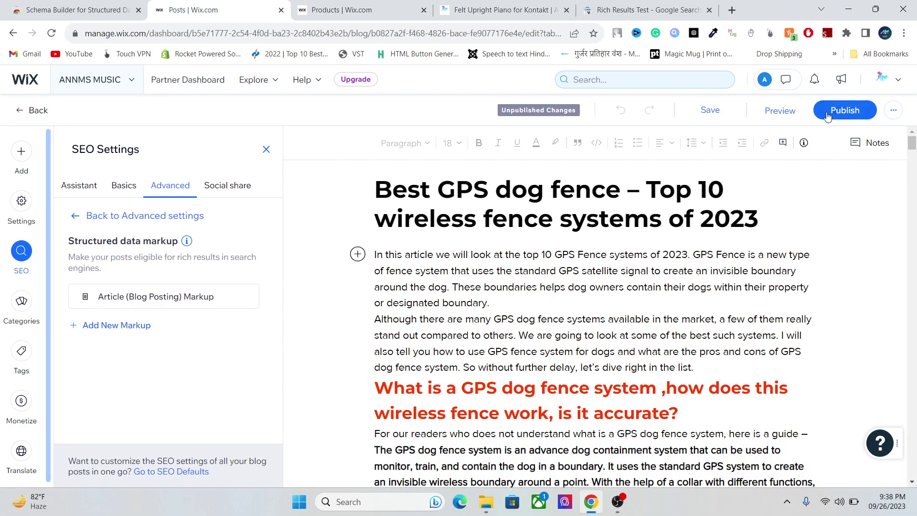
# Enter Preview for the GPS dog fence post from the ... menu, then close the Schema Builder panel
pyautogui.click(893, 111)
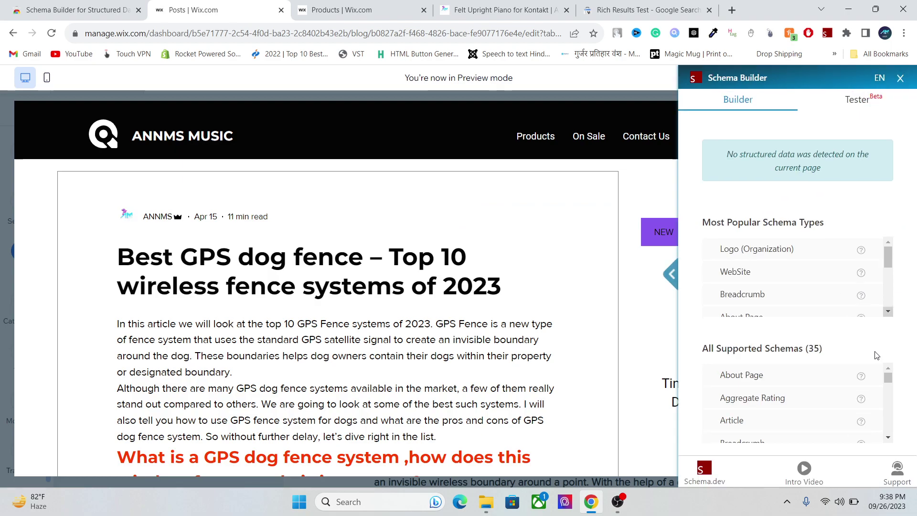
pyautogui.scroll(-2, 889, 387)
pyautogui.moveTo(889, 388); pyautogui.dragTo(886, 410)
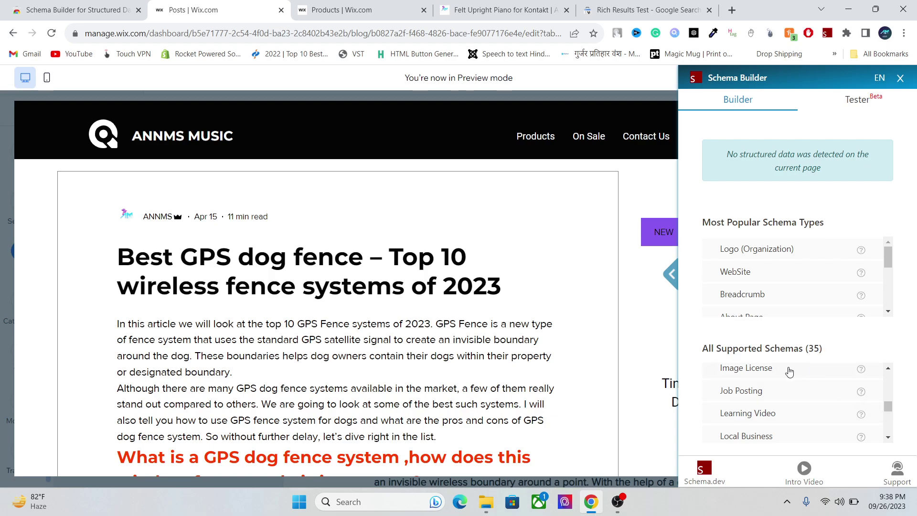
pyautogui.click(888, 438)
pyautogui.click(889, 438)
pyautogui.click(888, 438)
pyautogui.click(888, 438)
pyautogui.click(888, 437)
pyautogui.click(888, 438)
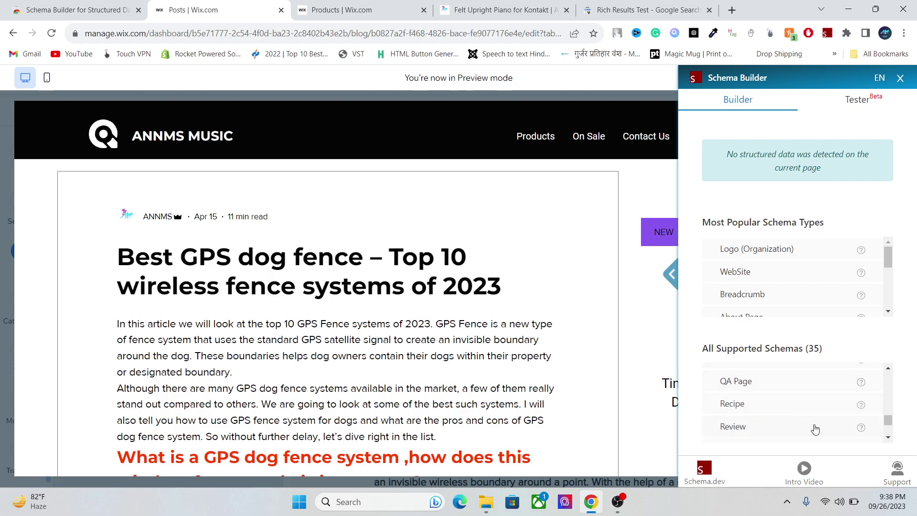
pyautogui.click(888, 438)
pyautogui.click(888, 437)
pyautogui.click(888, 437)
pyautogui.click(888, 438)
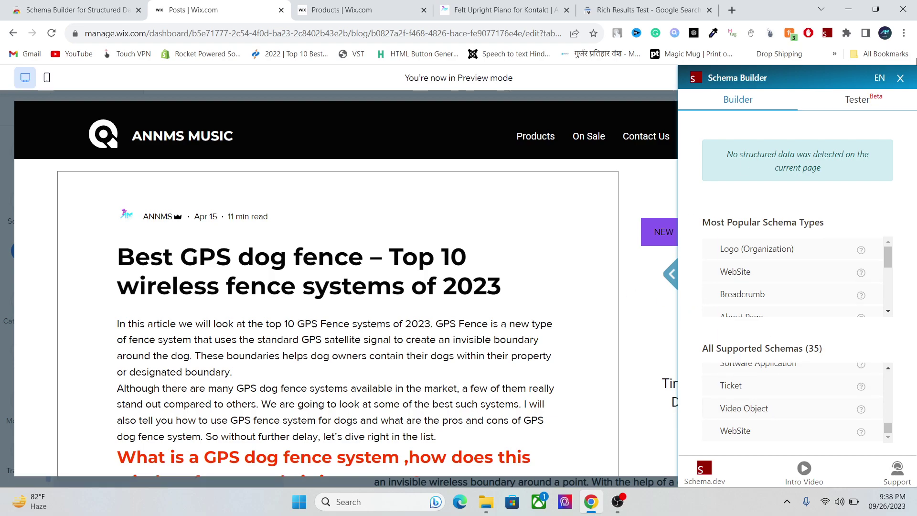
pyautogui.click(900, 78)
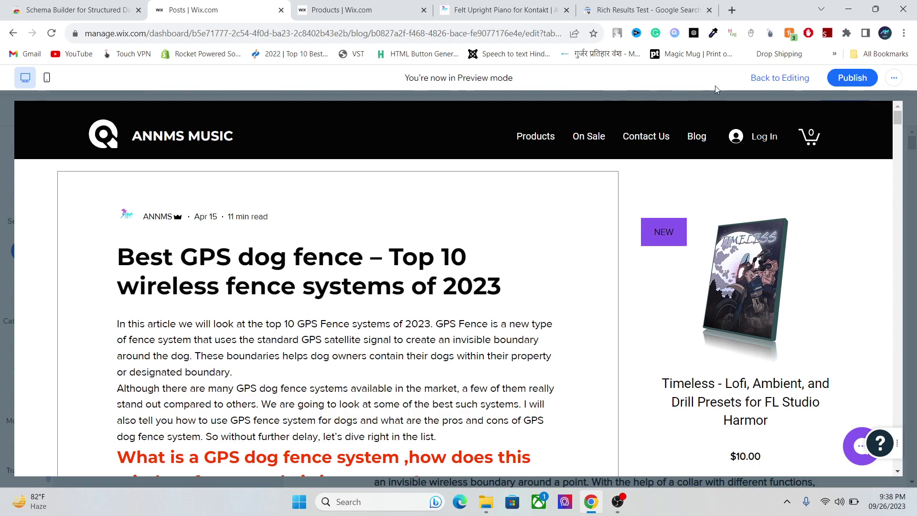
# Return from preview to the blog post editor and start a new, empty structured data markup
pyautogui.click(779, 78)
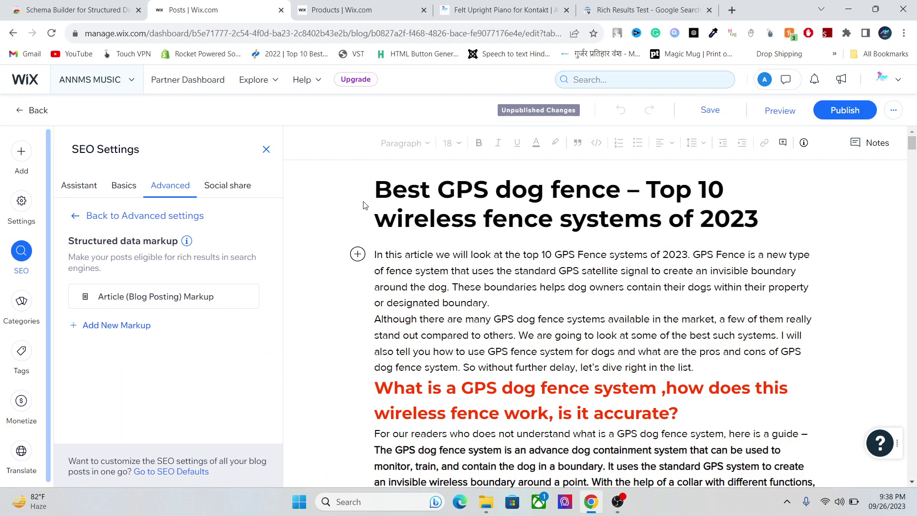
pyautogui.click(111, 325)
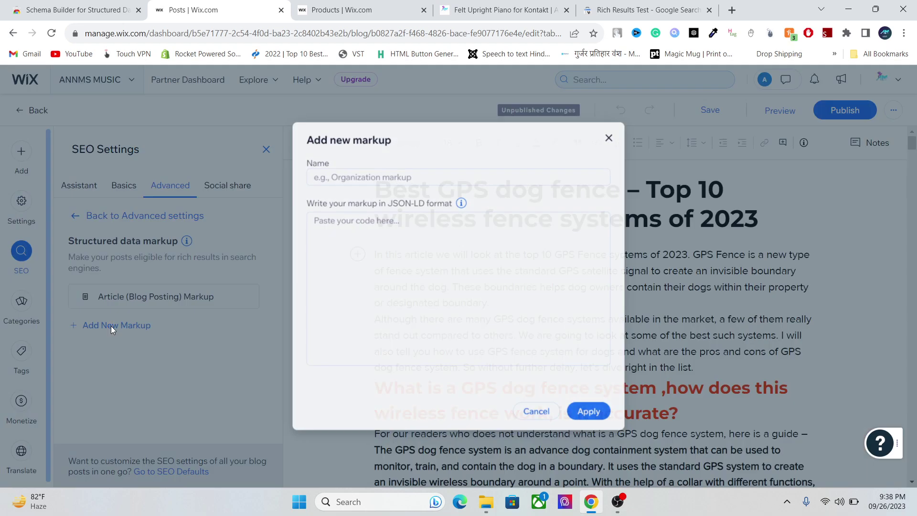